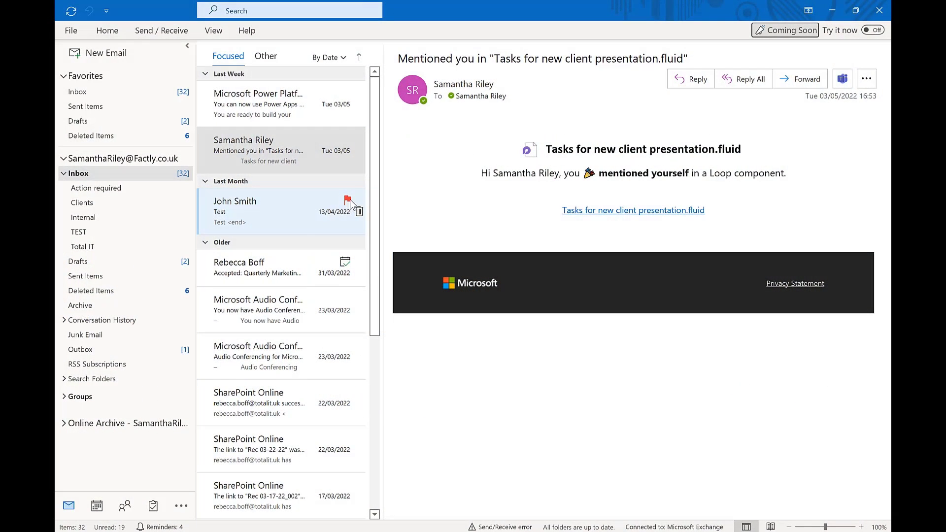
Step: Open last month's Test email from the message list
click(345, 203)
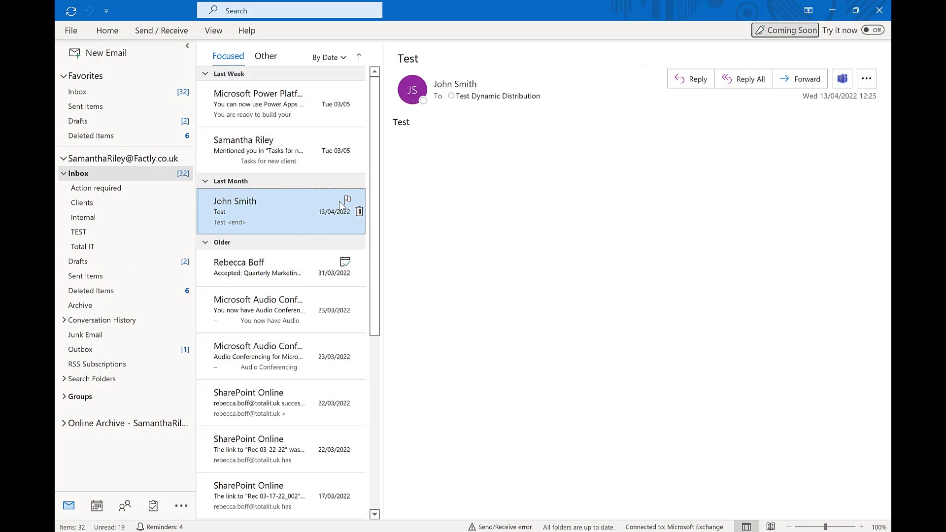
Step: Set the quick actions to Archive as Action 1 and Move as Action 2
click(107, 30)
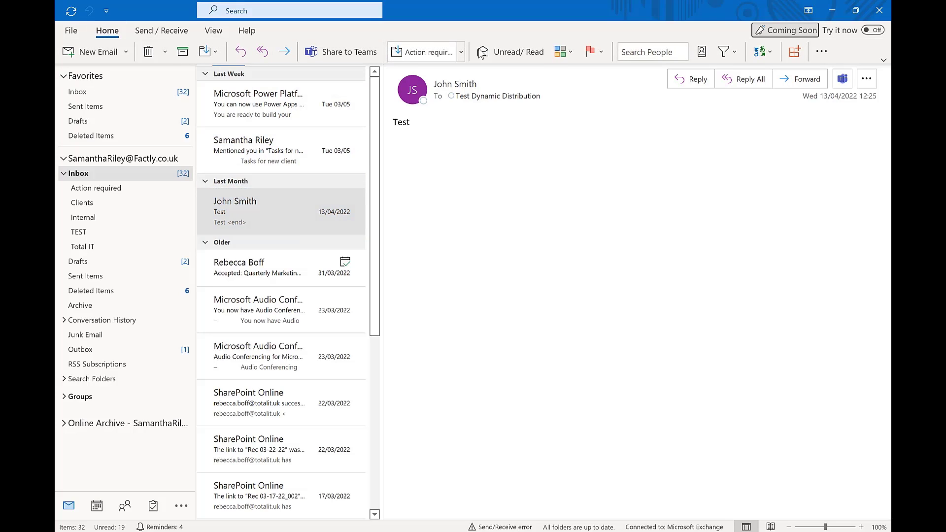
click(601, 53)
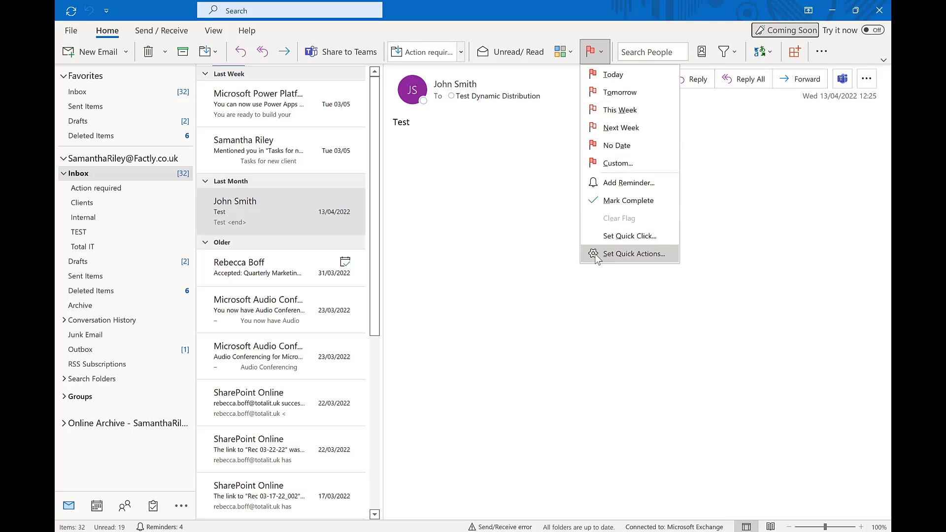
click(620, 254)
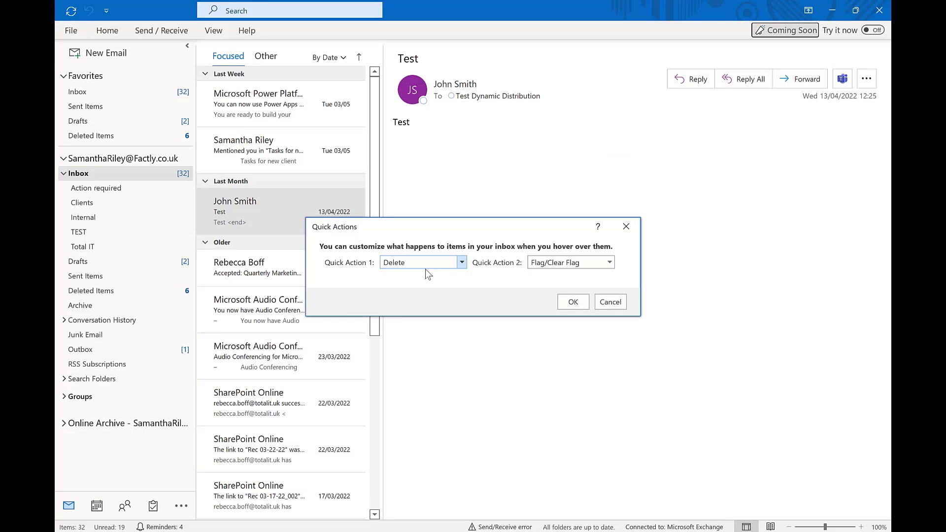
click(463, 263)
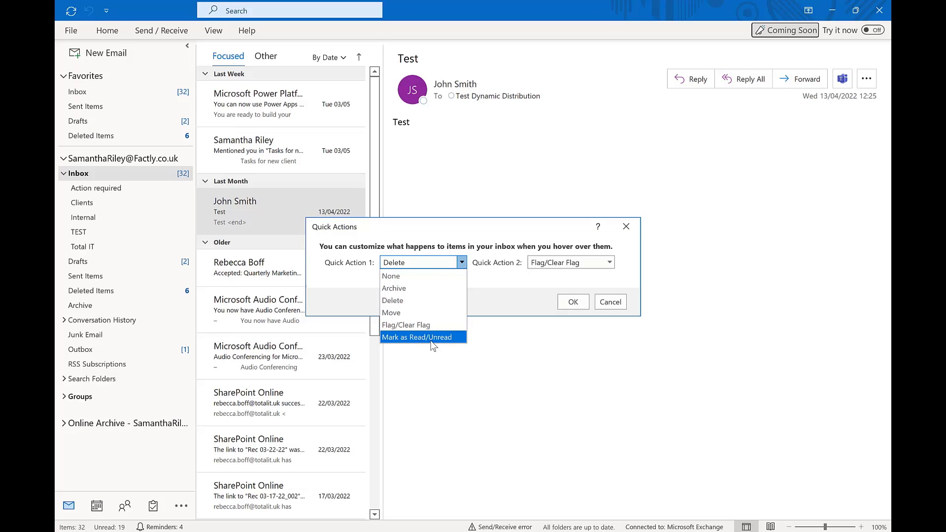
click(415, 288)
click(542, 264)
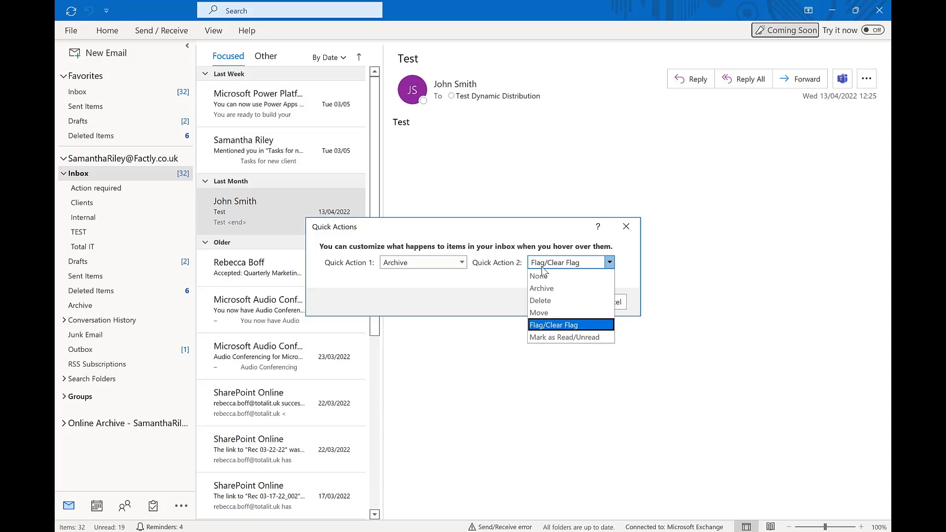
click(548, 312)
click(577, 302)
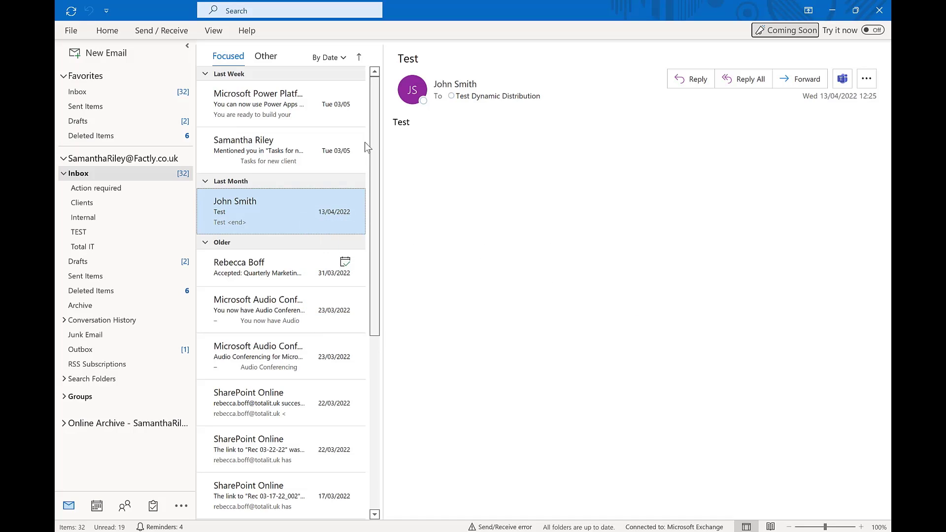
Step: Move the Test email into the Action required folder using the Move quick action
mouse_move(350, 191)
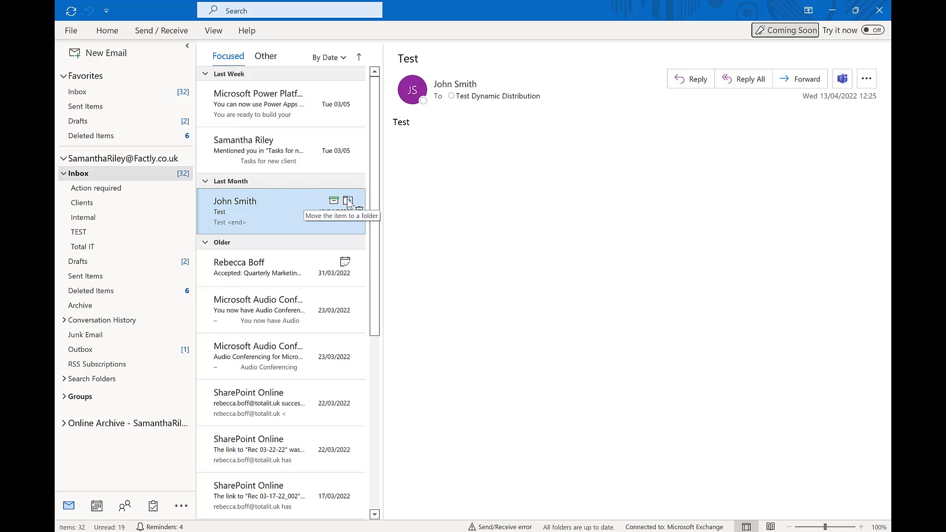
click(348, 201)
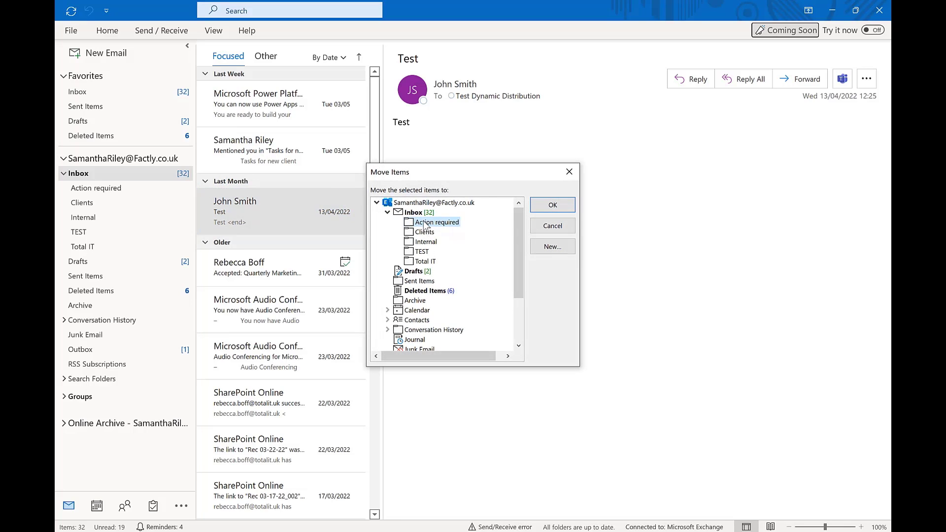
click(551, 204)
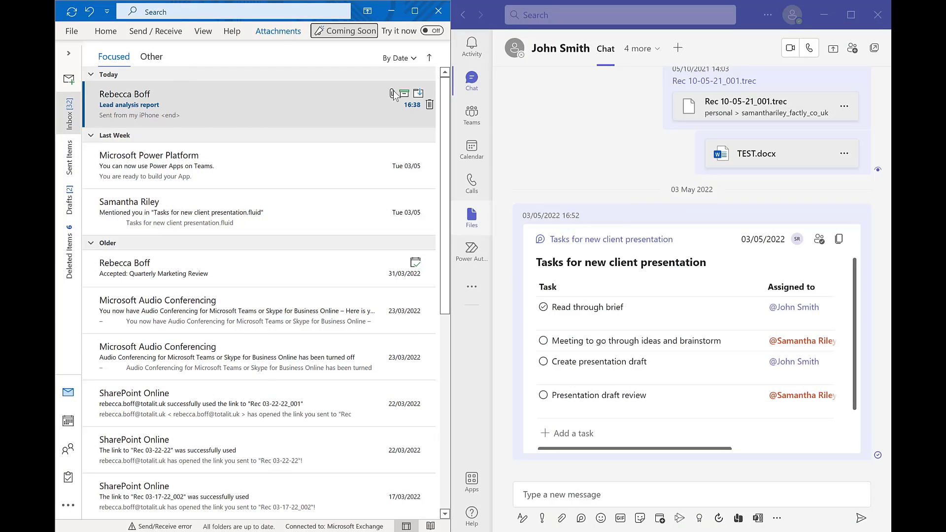
Step: Preview Lead analysis report.xlsx, then drag it into the Teams chat and send it
click(283, 108)
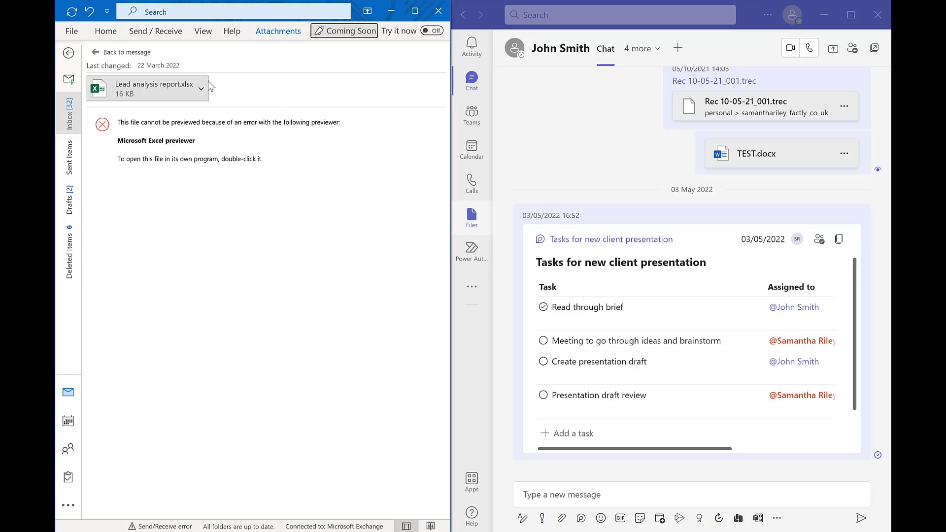
click(176, 88)
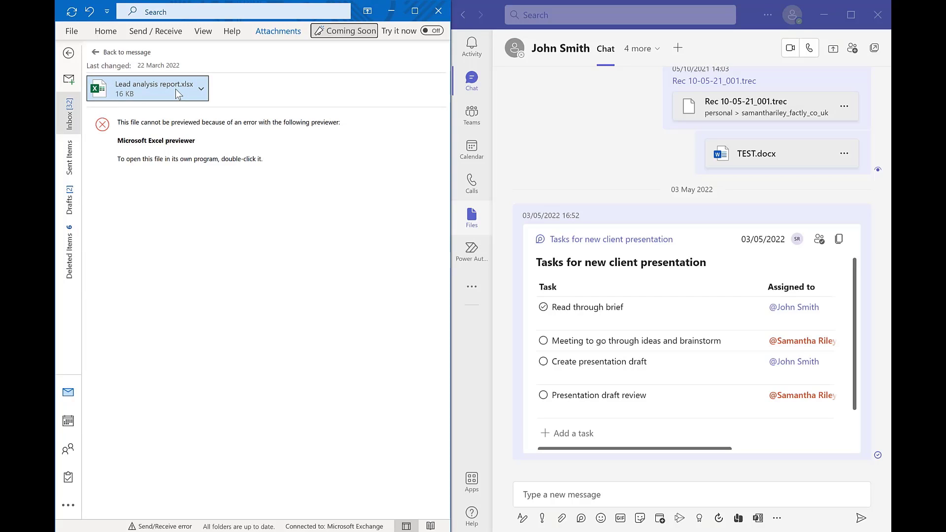
click(175, 89)
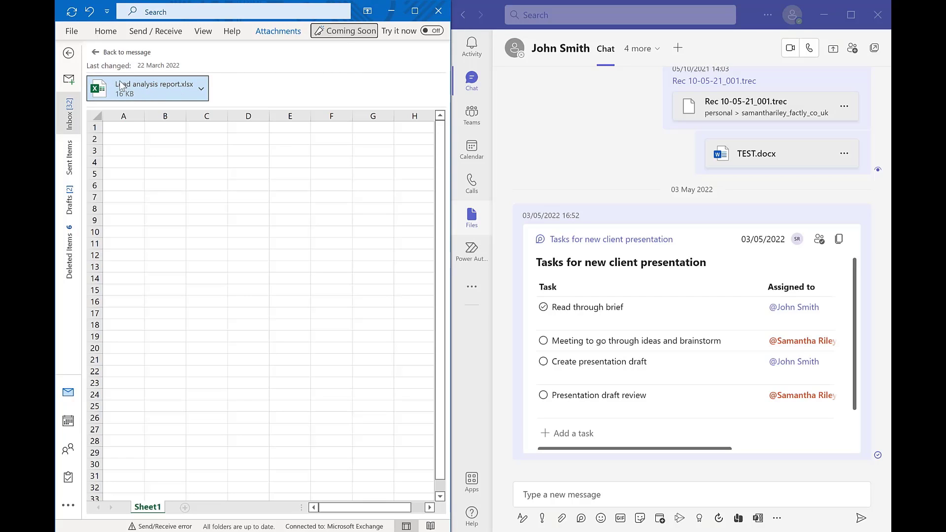
drag(114, 85, 669, 496)
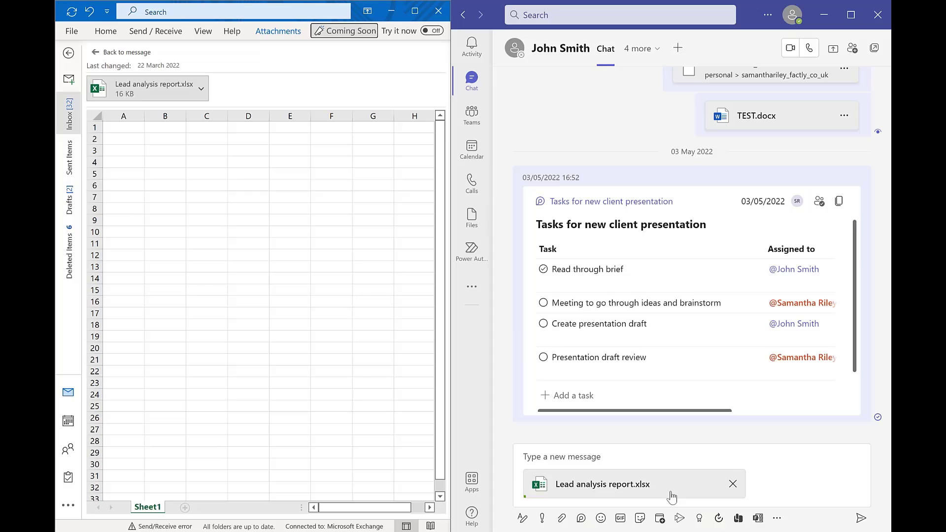
key(Return)
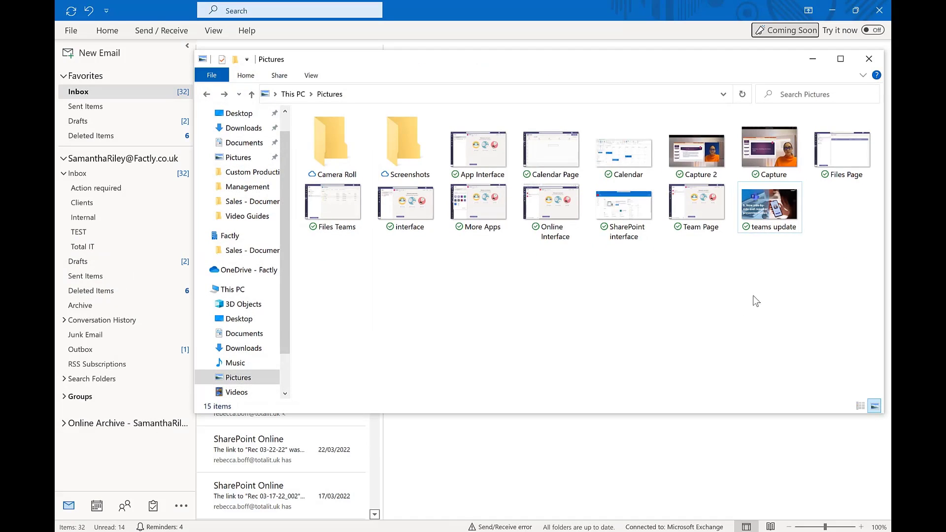
Step: Send the teams update picture to a mail recipient, resized to Small: 800 x 600
right_click(764, 212)
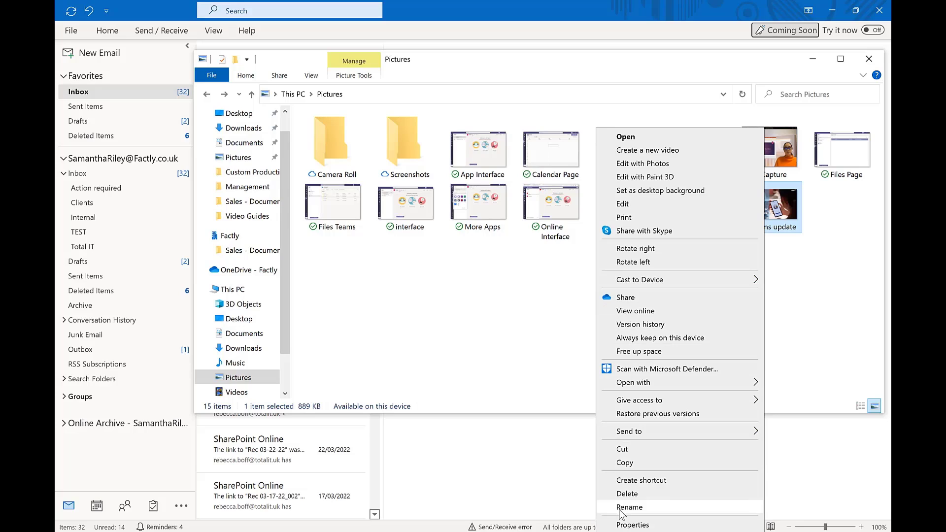
mouse_move(617, 433)
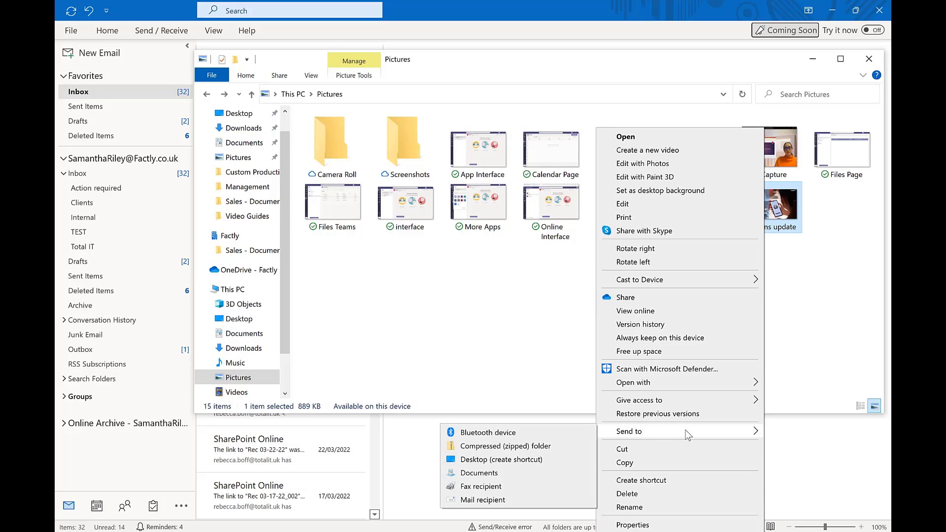
click(498, 500)
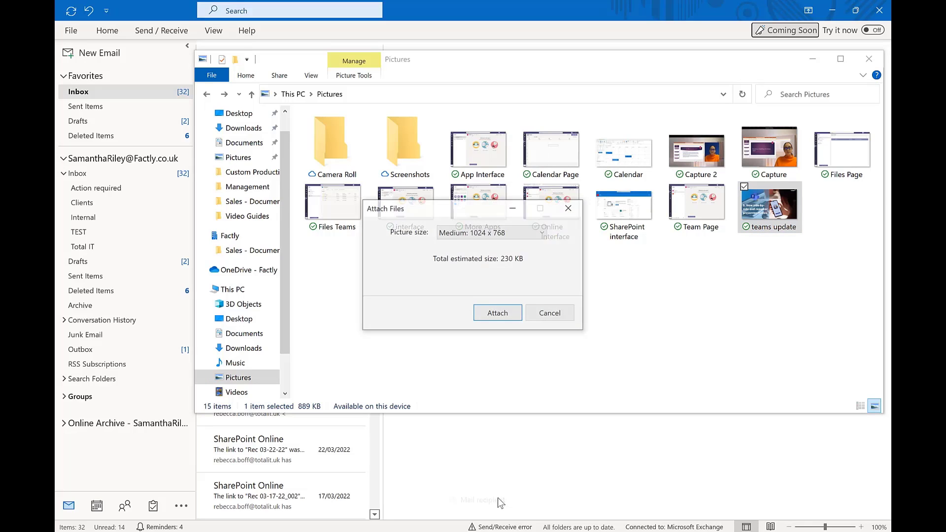
click(471, 233)
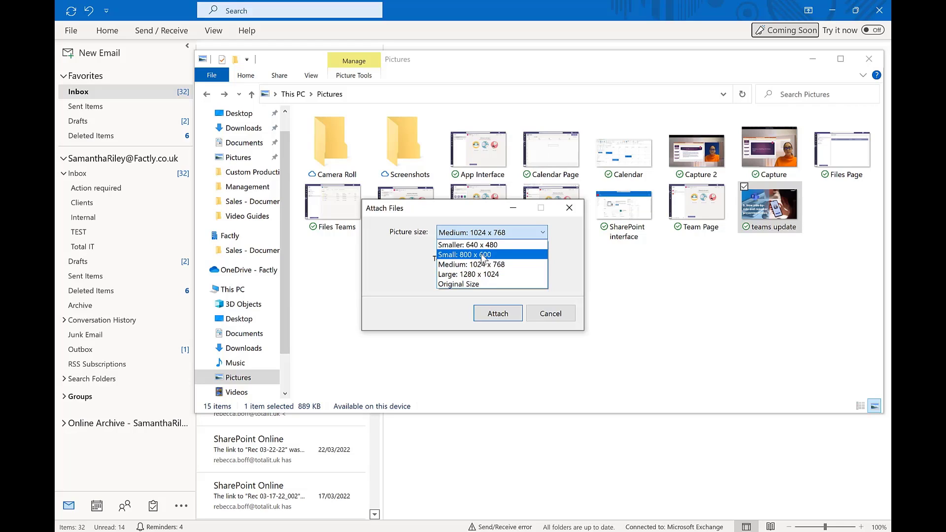
click(485, 254)
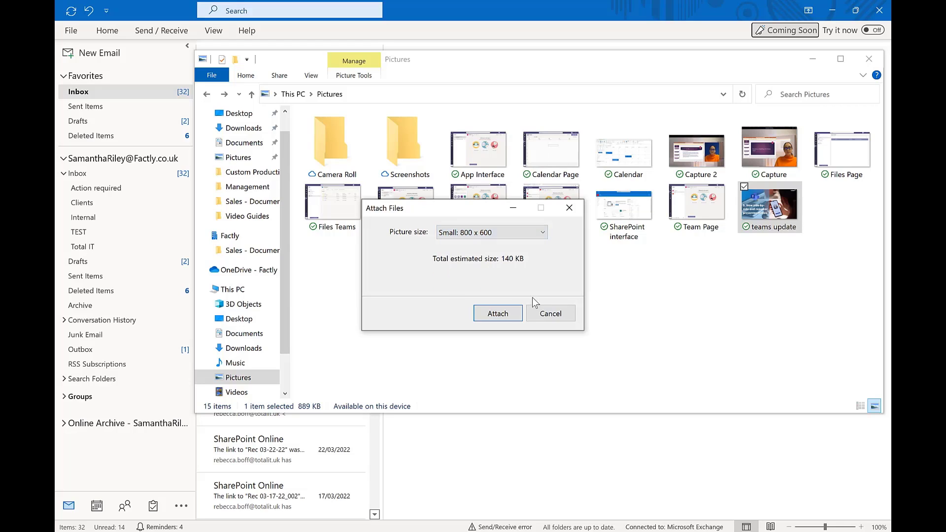
click(496, 315)
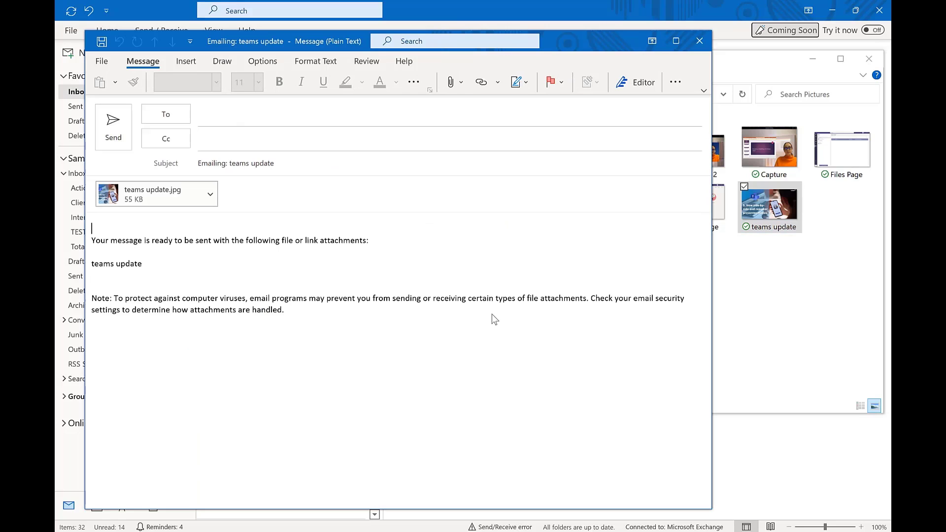
Step: Turn on 'Resize large images when I send this message' for the teams update email
click(100, 62)
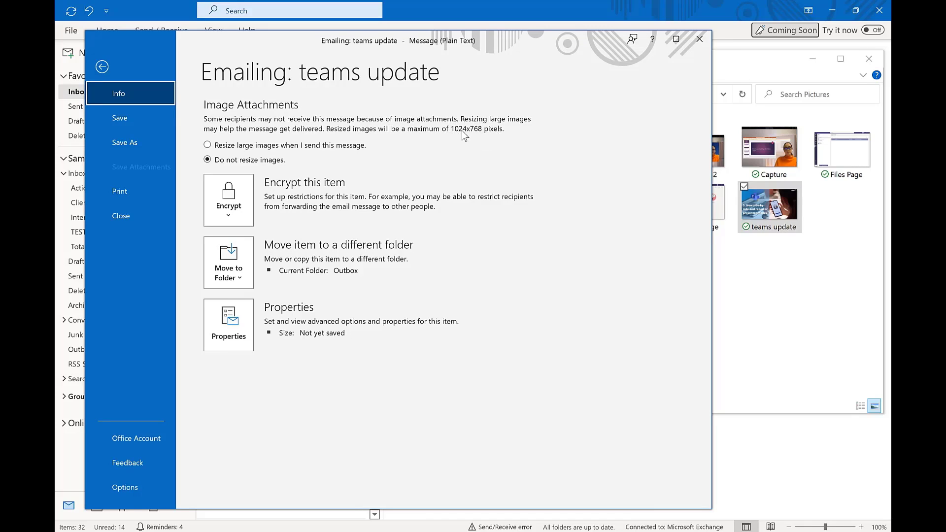
click(207, 145)
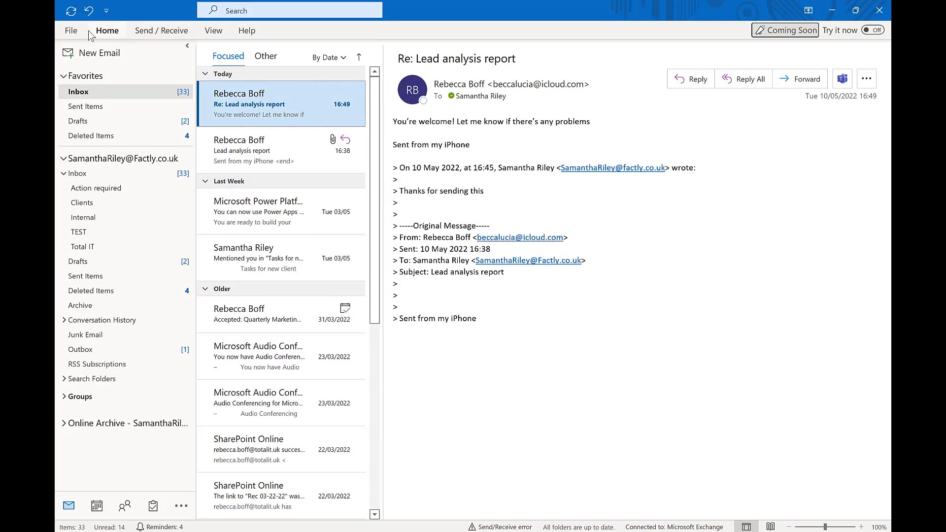
Step: Clean up the current Lead analysis report conversation and begin a reply to it
click(102, 34)
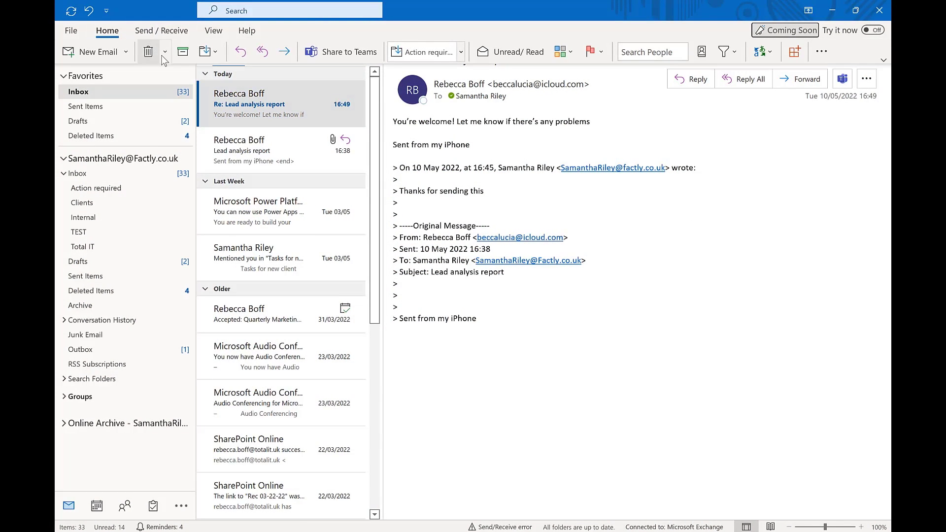
click(165, 52)
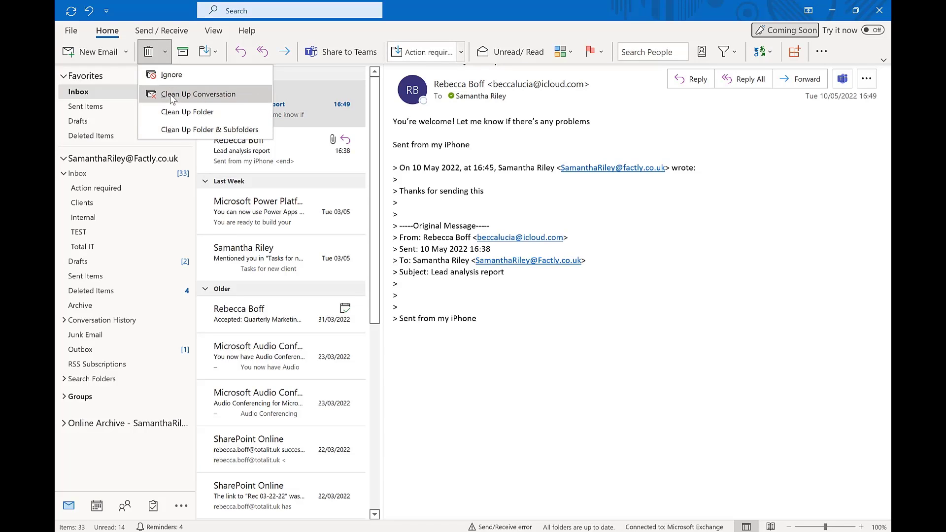
click(170, 94)
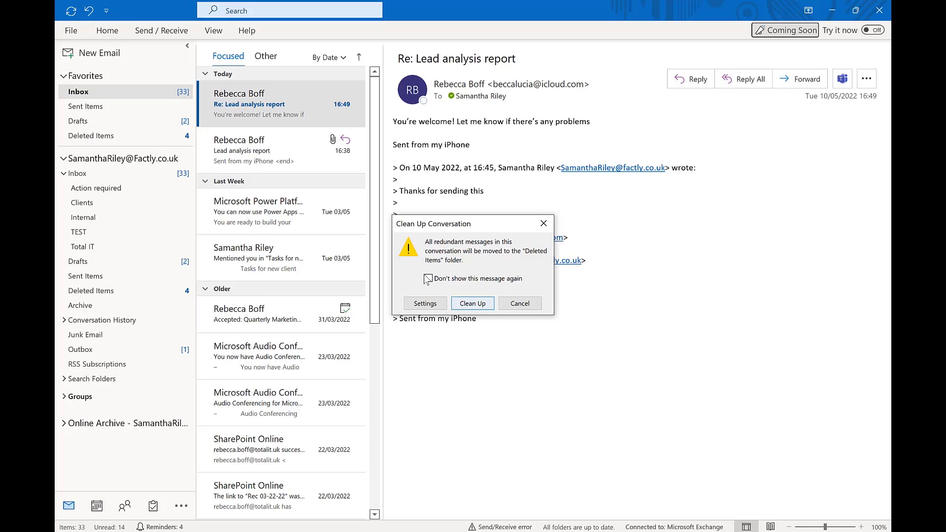
click(473, 304)
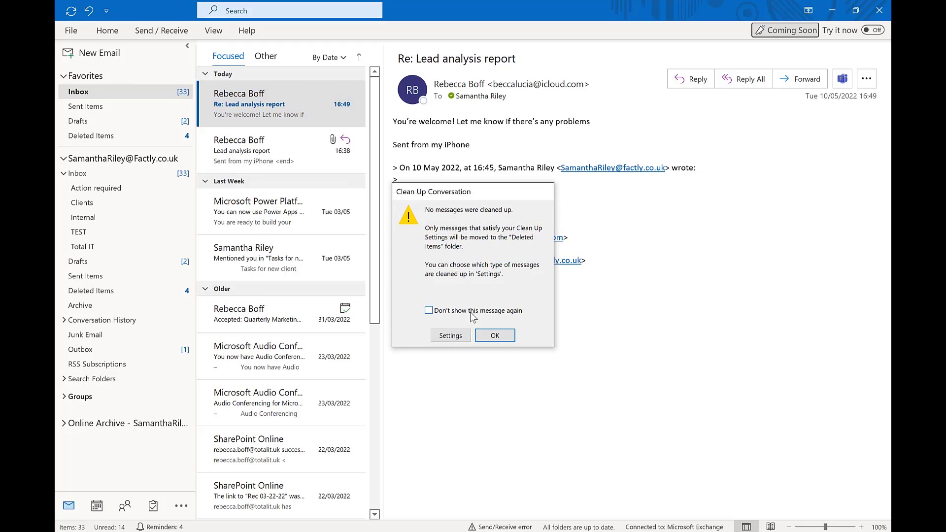
click(495, 335)
click(692, 79)
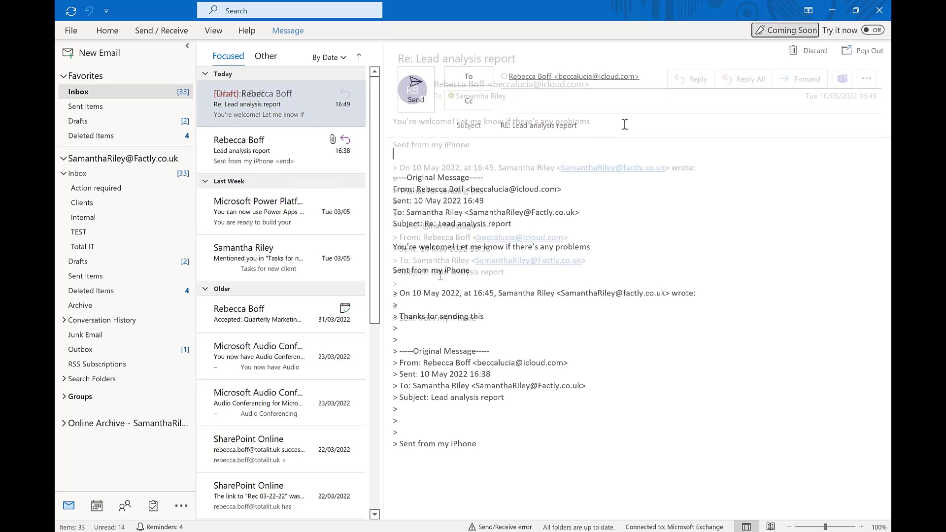
Step: Clean up the entire Action required folder and go to the clean-up settings
click(126, 188)
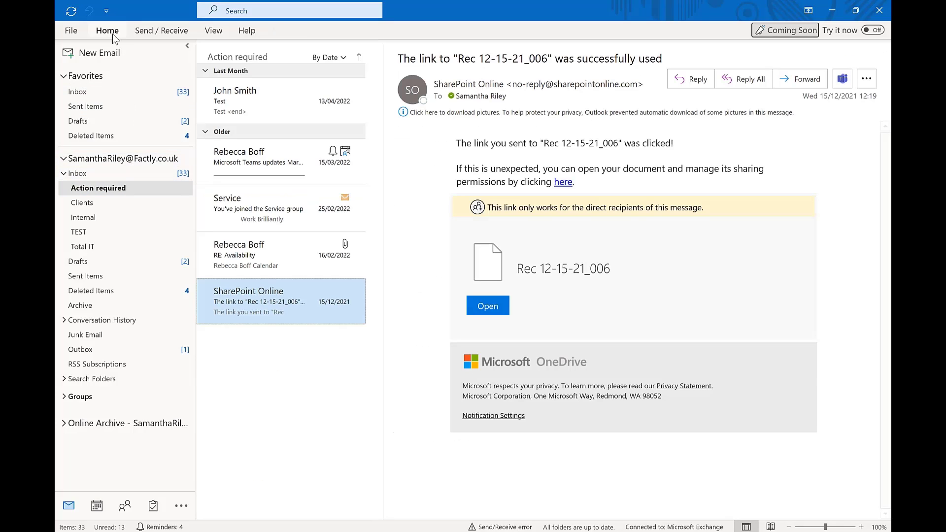
click(111, 33)
click(165, 51)
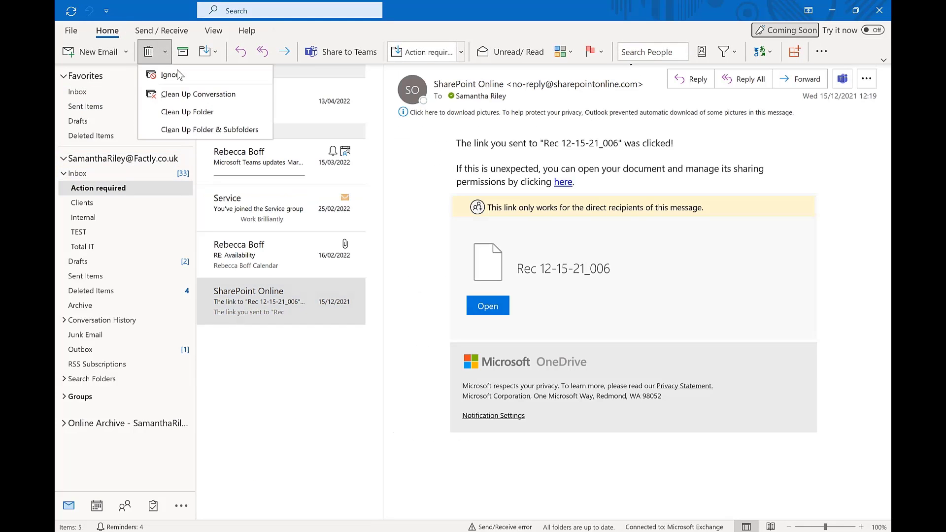
click(185, 112)
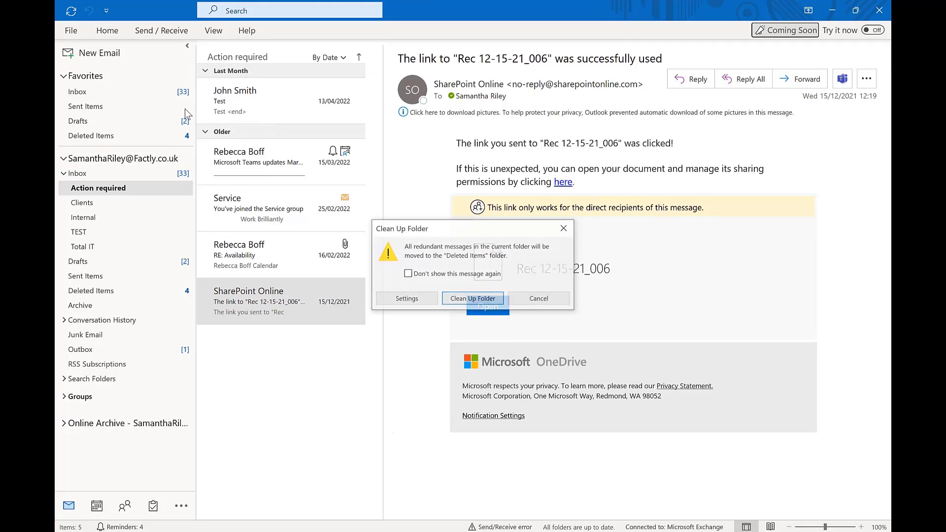
click(478, 299)
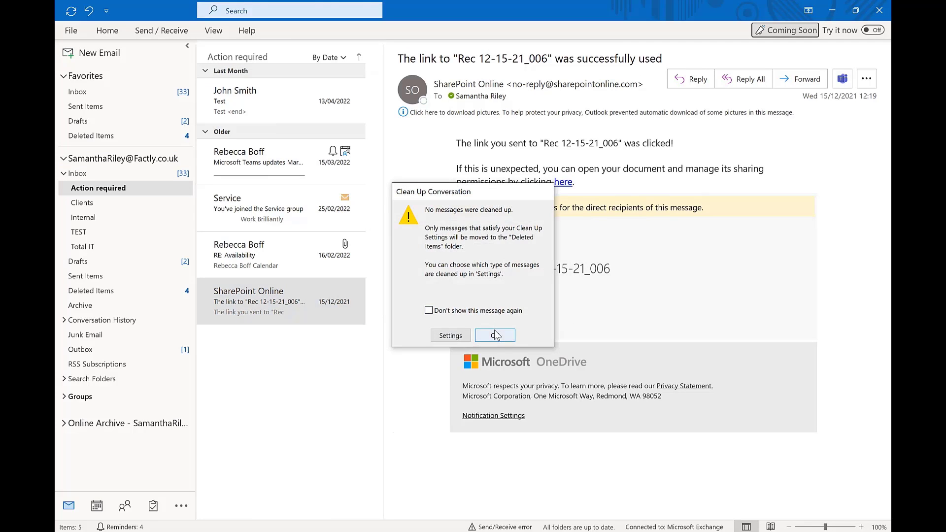
click(450, 335)
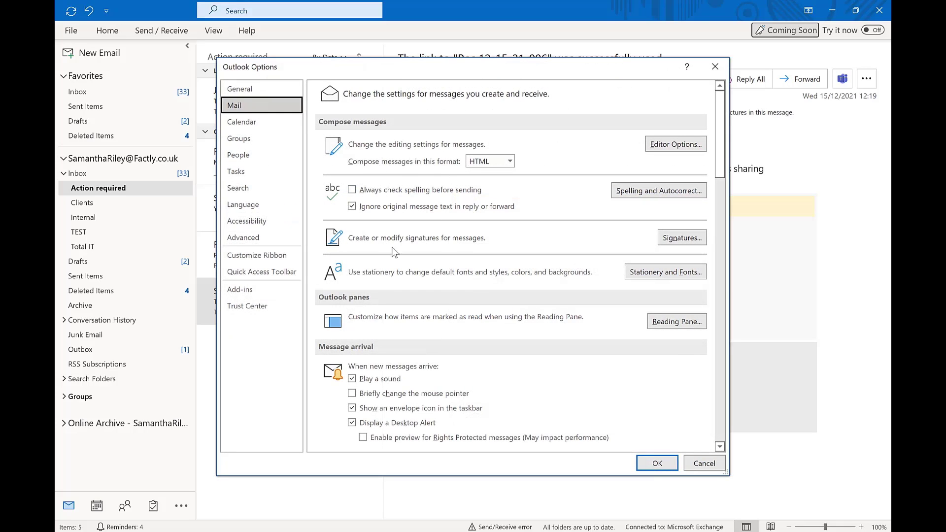
Step: Untick the four 'Don't move' boxes: categorized, flagged, digitally signed, reply-modified messages
scroll(454, 336, down, 5)
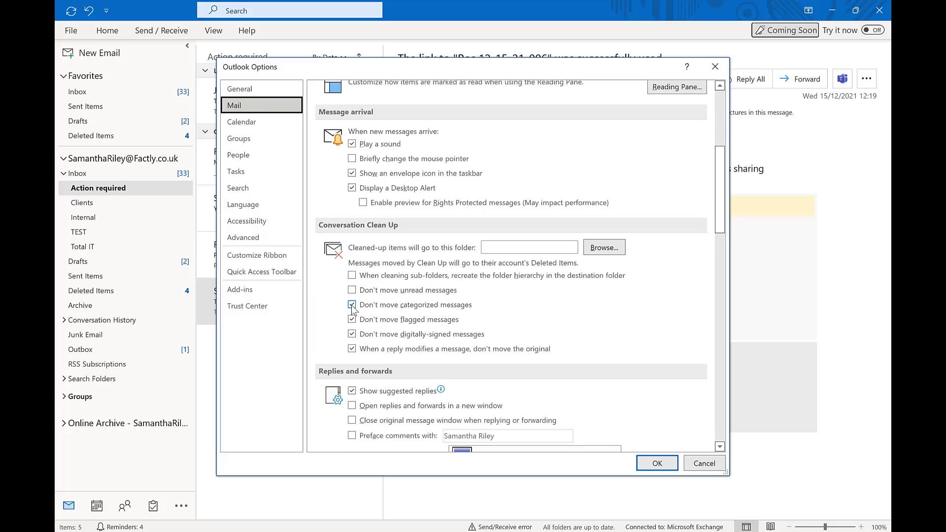
click(352, 306)
click(352, 320)
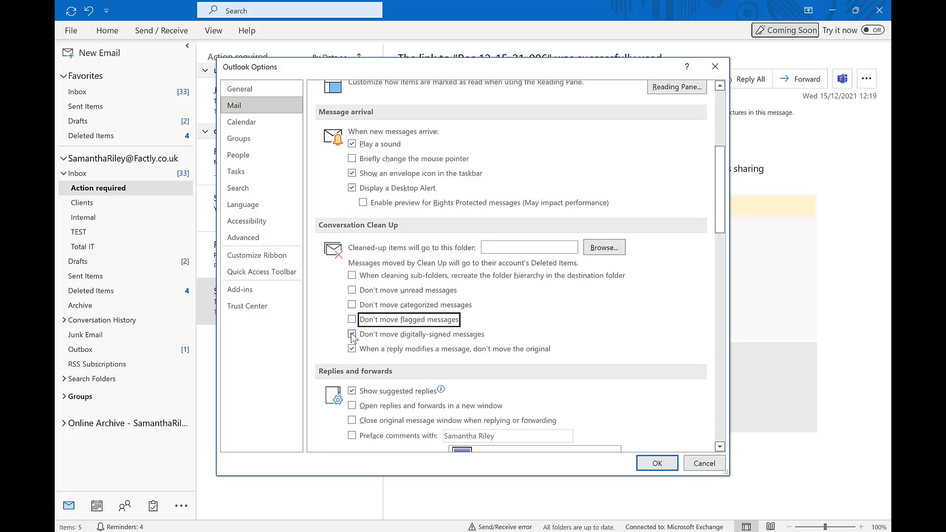
click(351, 335)
click(352, 348)
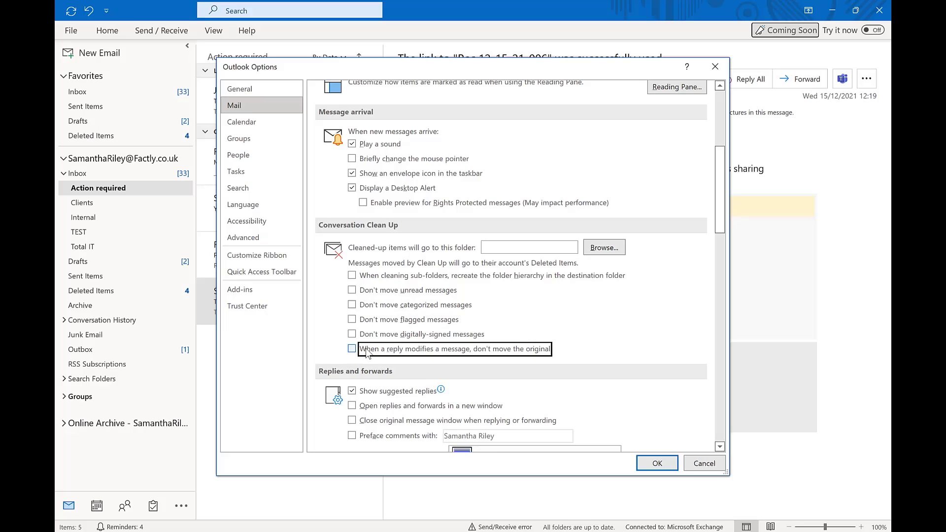
click(656, 464)
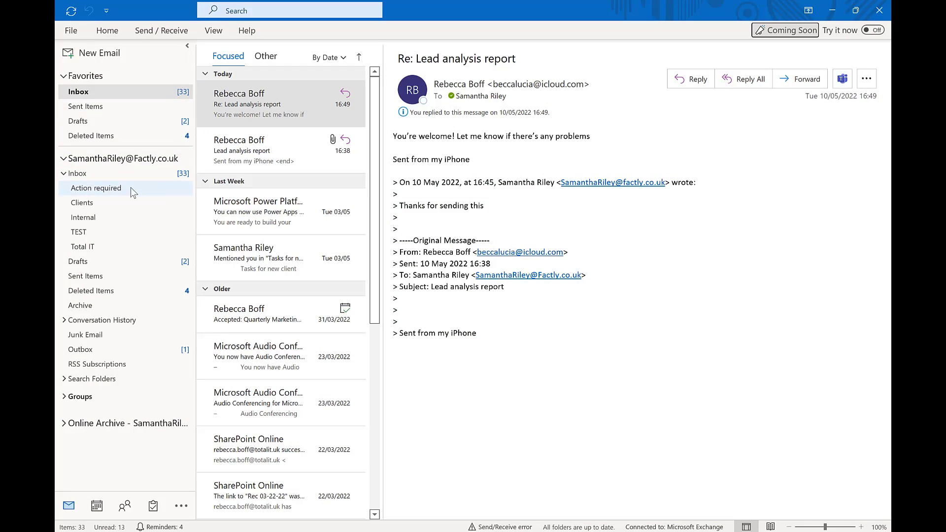
Step: Set the Action required folder's properties to 'Show total number of items' and apply
right_click(165, 189)
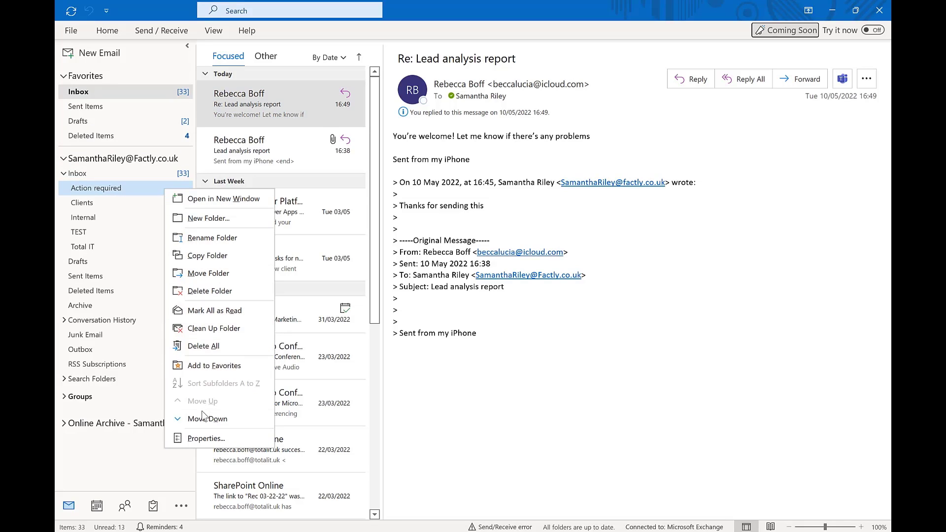
click(206, 438)
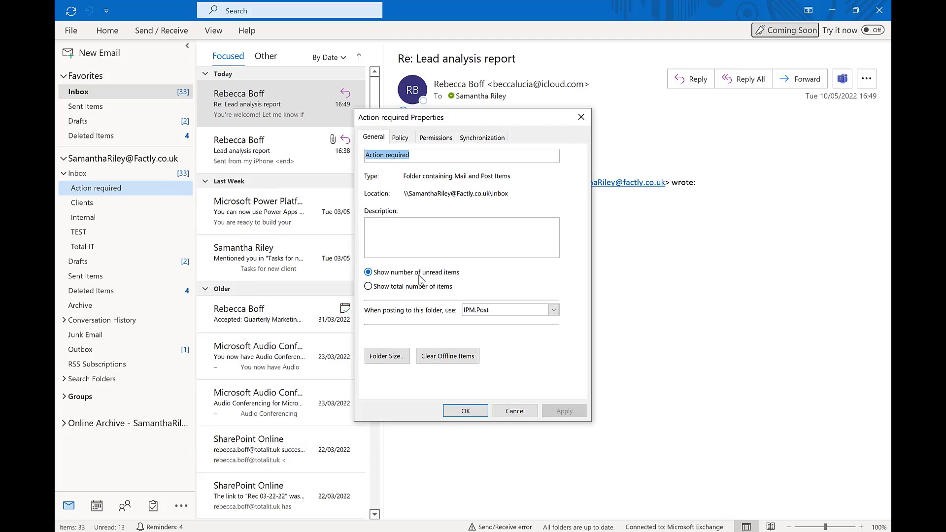
click(368, 287)
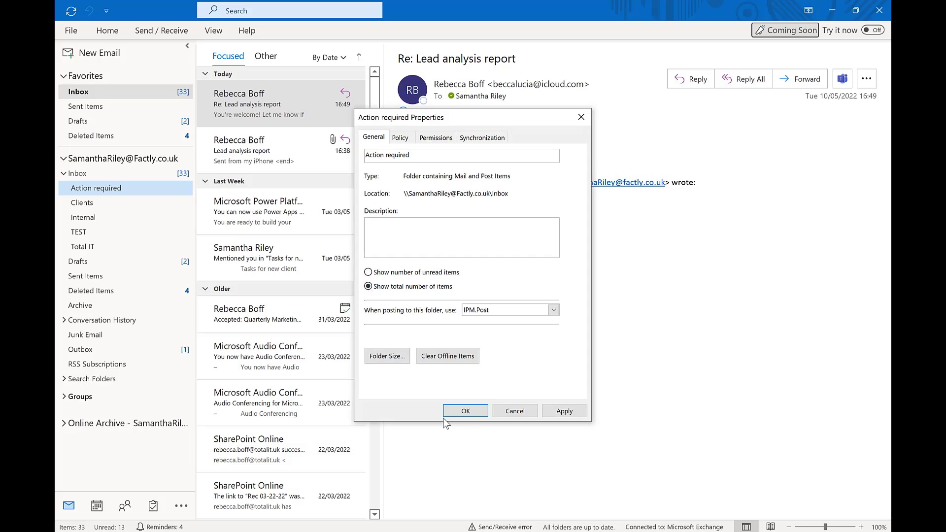
click(566, 412)
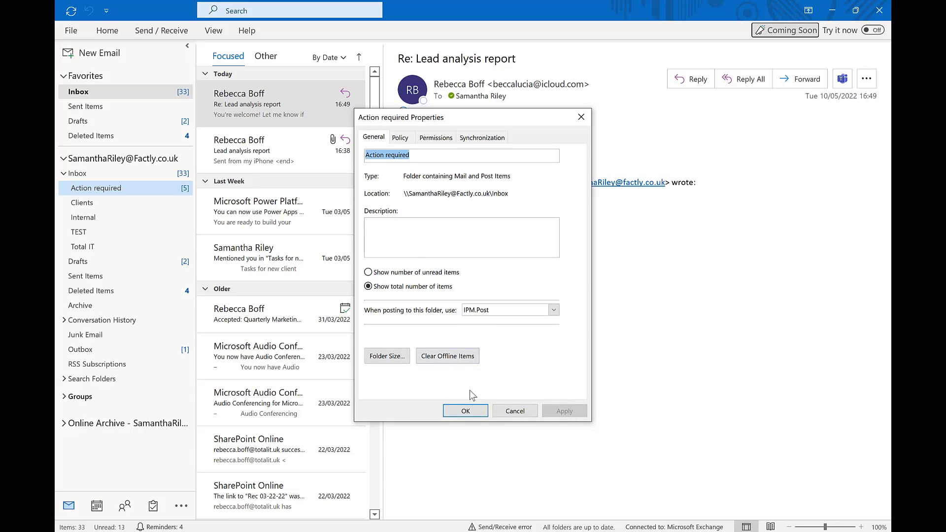
click(466, 411)
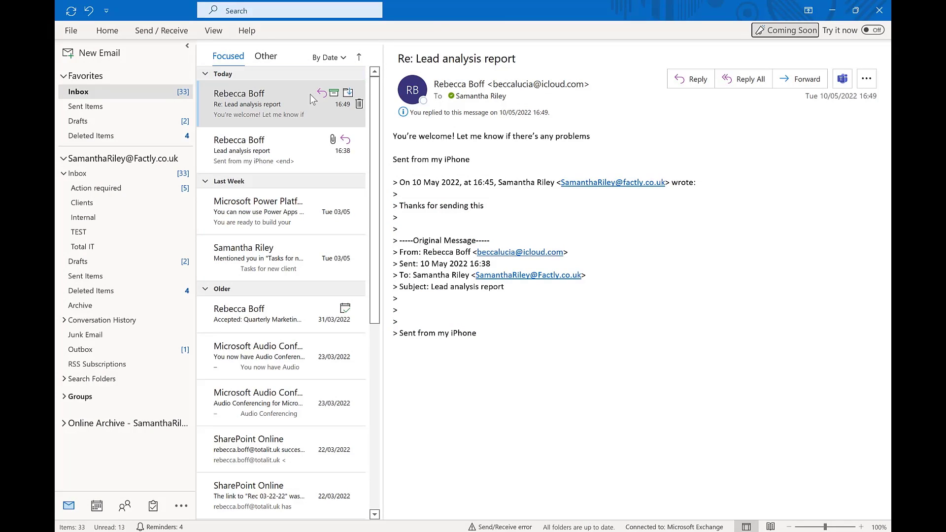
Step: Assign the green category to the Lead analysis reply and rename it to Leads
click(107, 30)
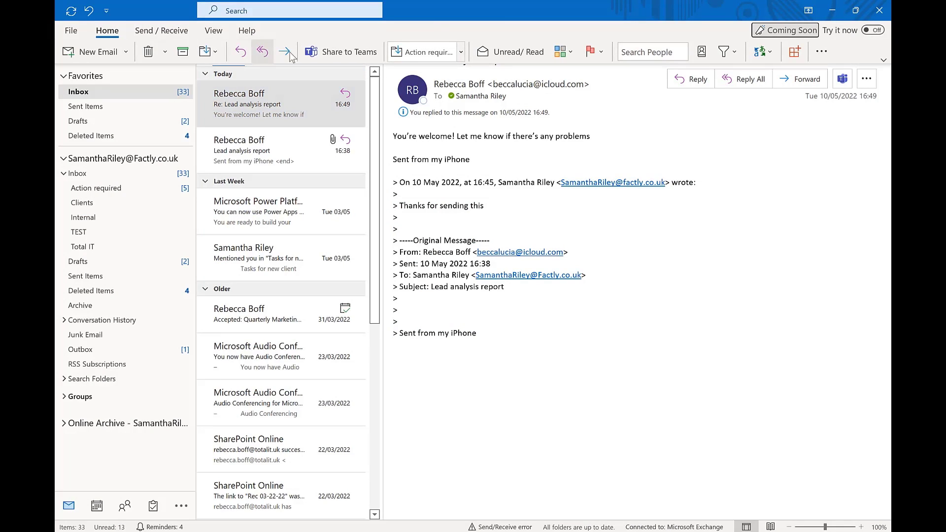
click(573, 59)
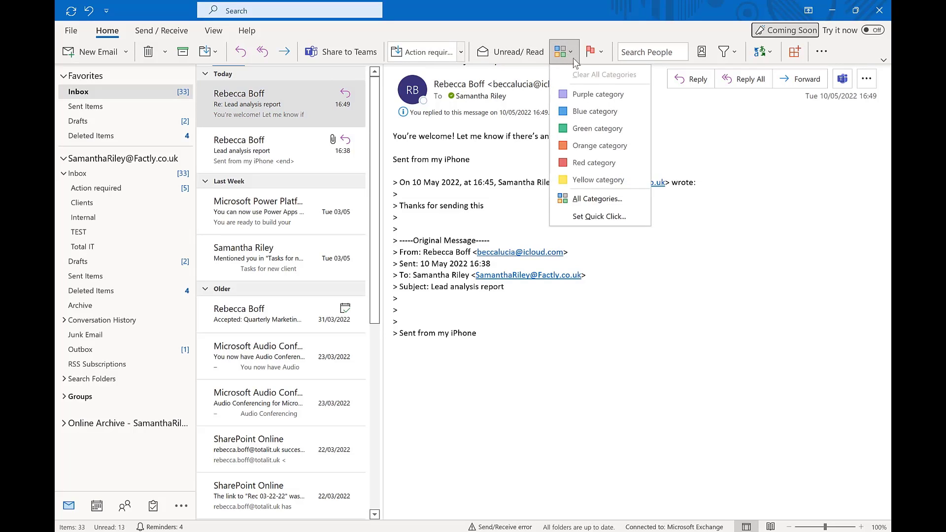
click(564, 51)
click(565, 51)
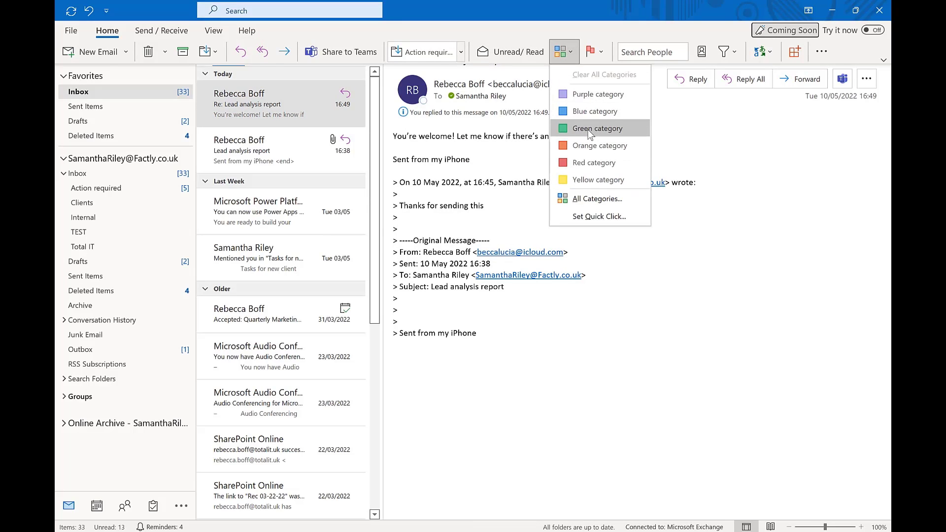
click(589, 129)
text(Leads)
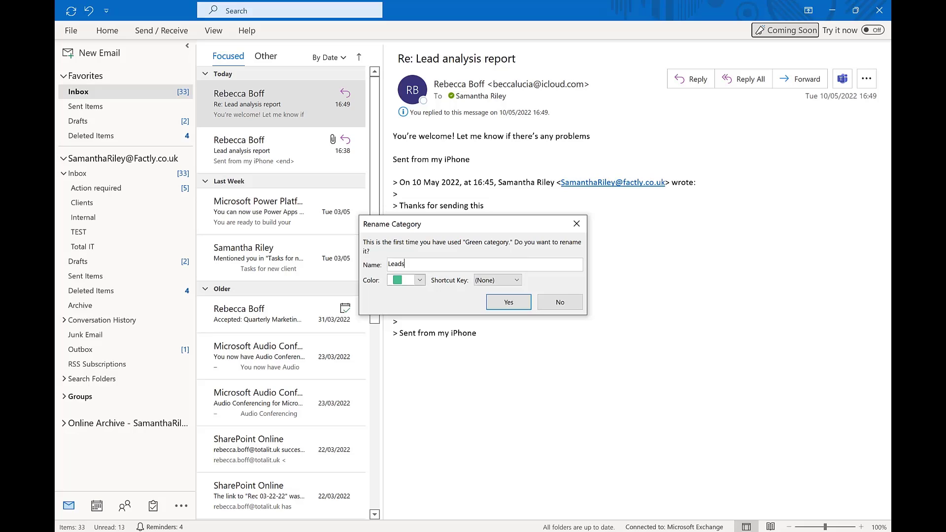
click(510, 280)
click(498, 353)
click(522, 302)
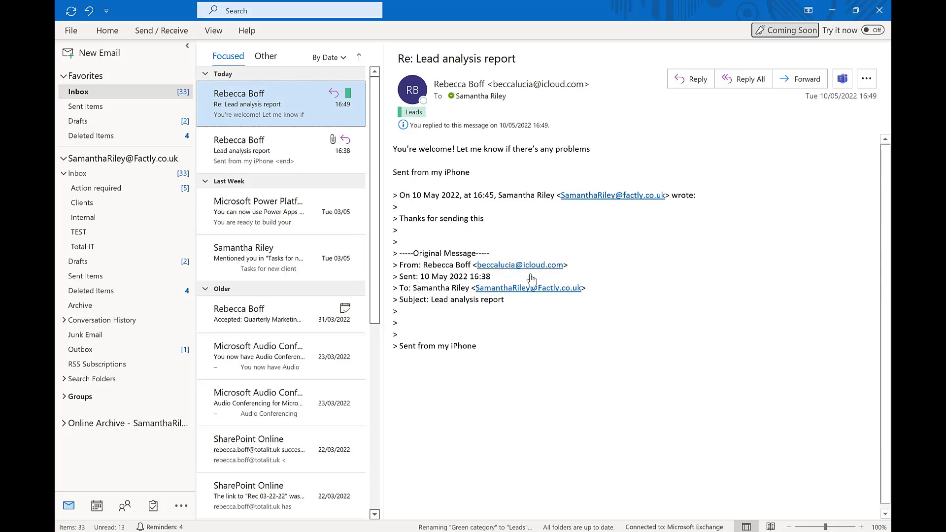
Step: Tag the Tasks for new client mention and Audio Conferencing emails with Leads
click(302, 261)
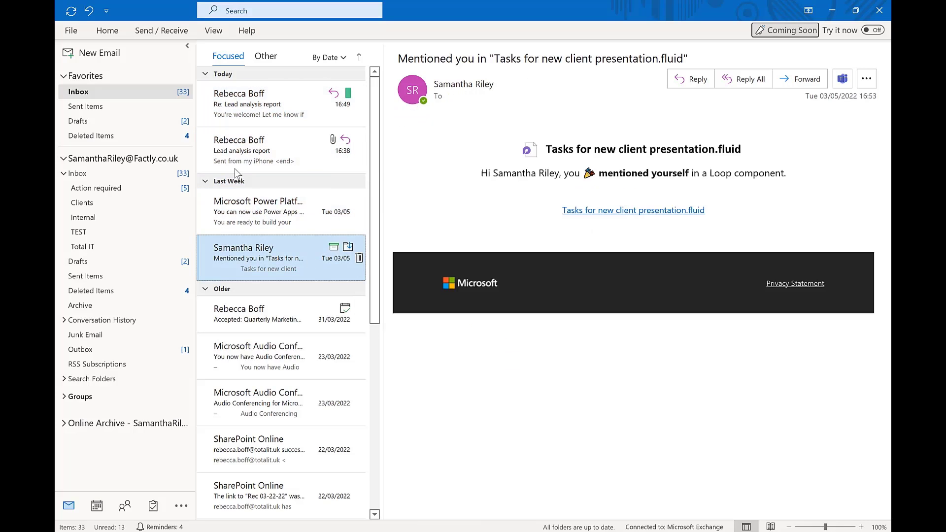
click(107, 31)
click(564, 52)
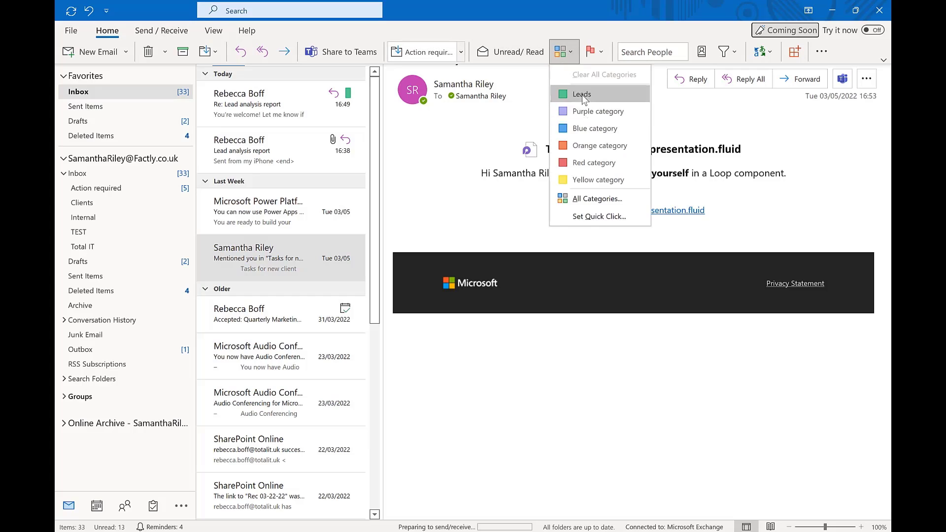
click(581, 94)
click(317, 415)
click(107, 30)
click(565, 52)
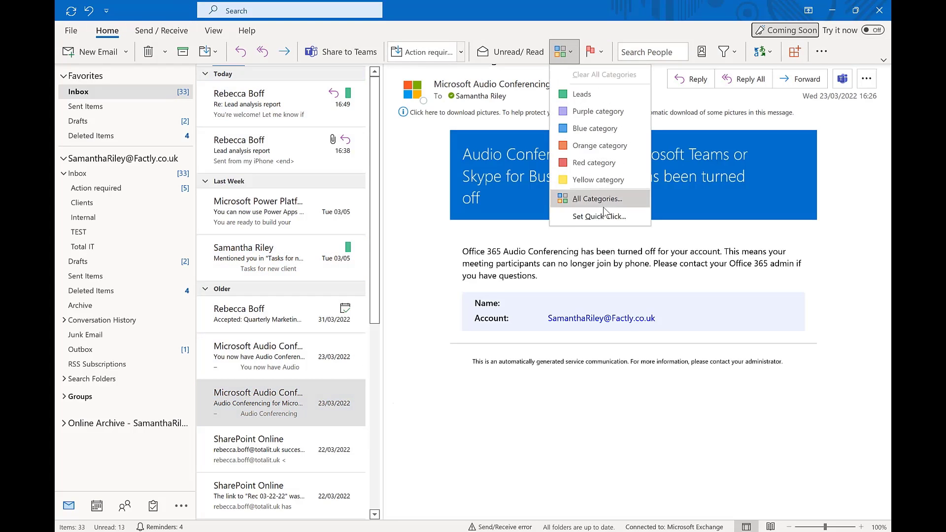
click(582, 94)
click(565, 52)
click(270, 229)
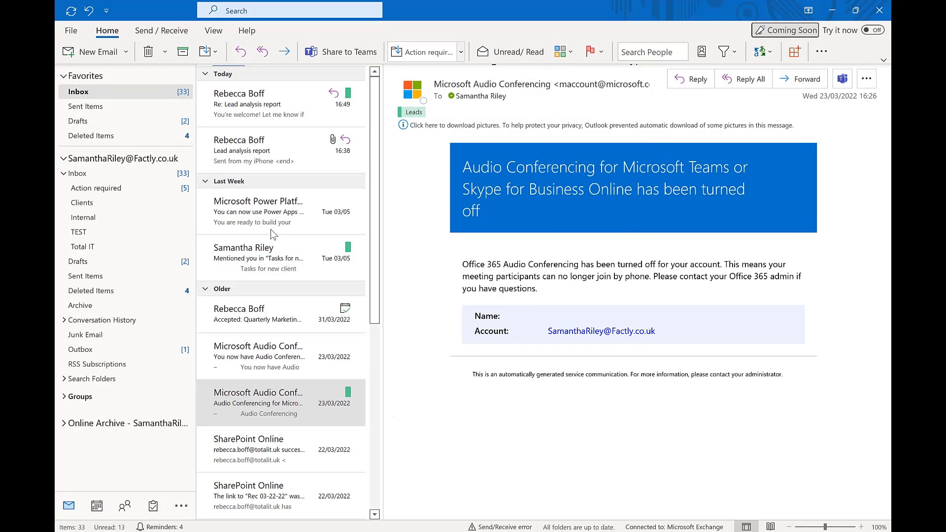
Step: Give the original Lead analysis report email the red category without renaming it
click(253, 148)
click(107, 31)
click(564, 52)
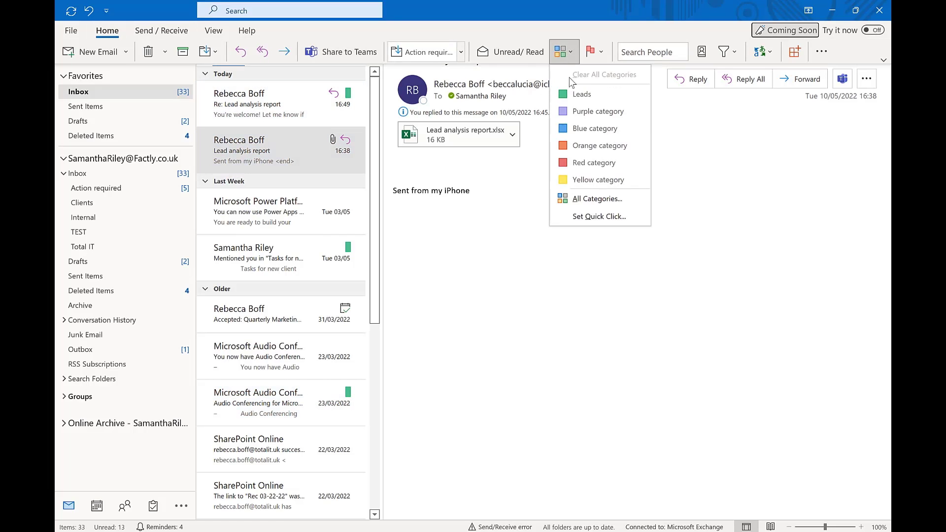
click(594, 163)
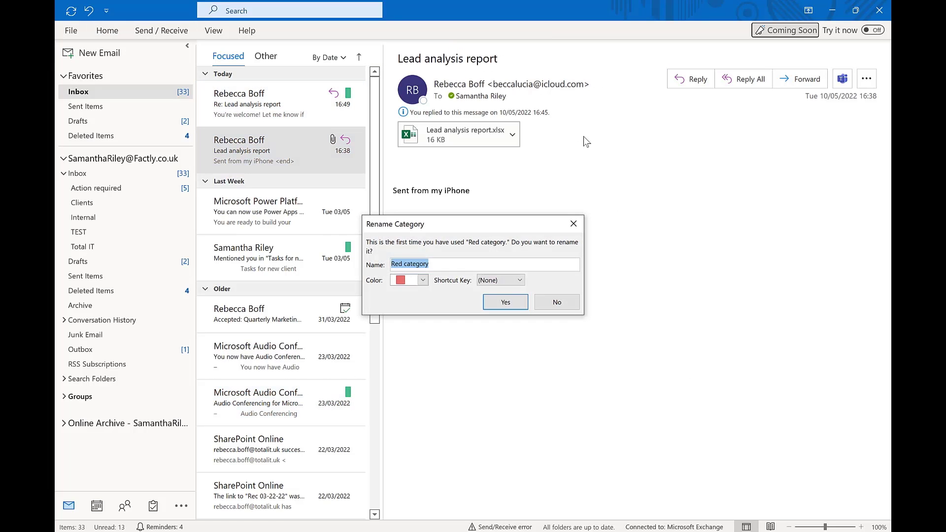
click(573, 223)
Step: Open the SharePoint Rec 03-22-22 email and pick a colour category for it
scroll(280, 345, down, 3)
click(281, 373)
click(107, 30)
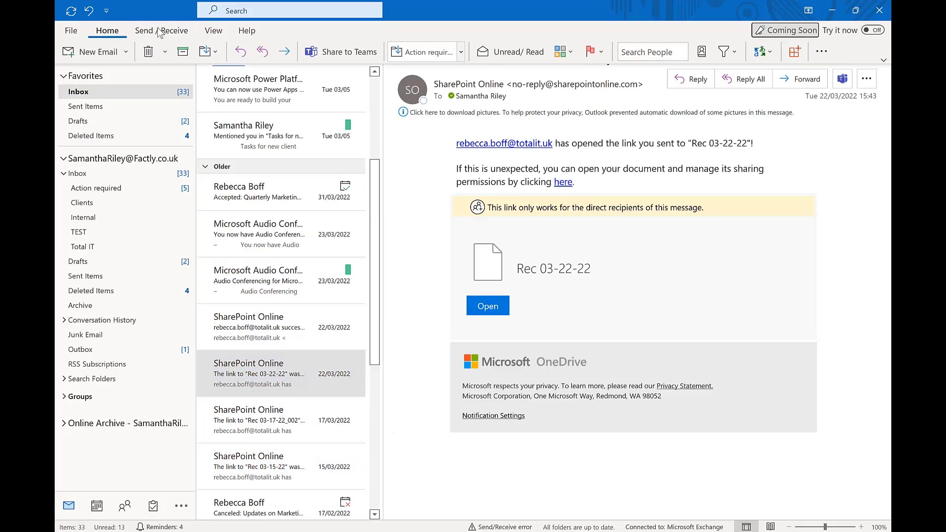
click(562, 52)
click(599, 130)
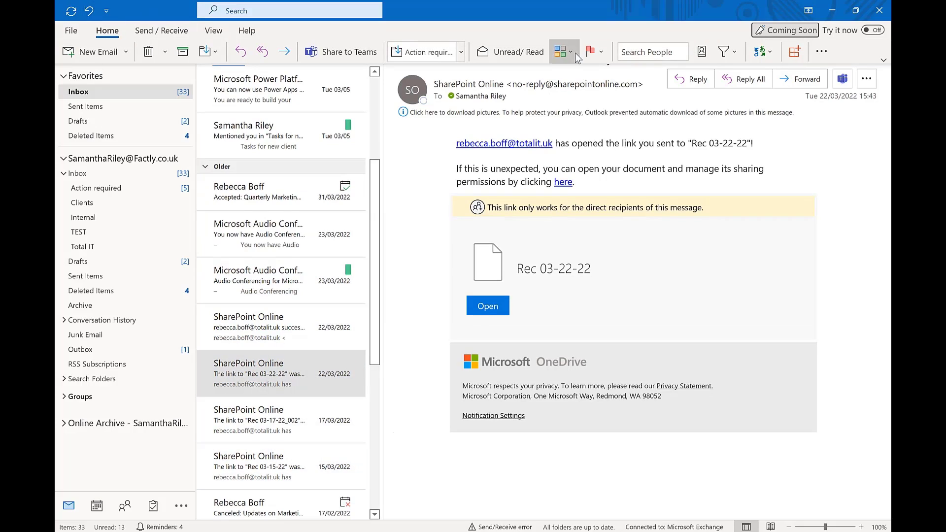